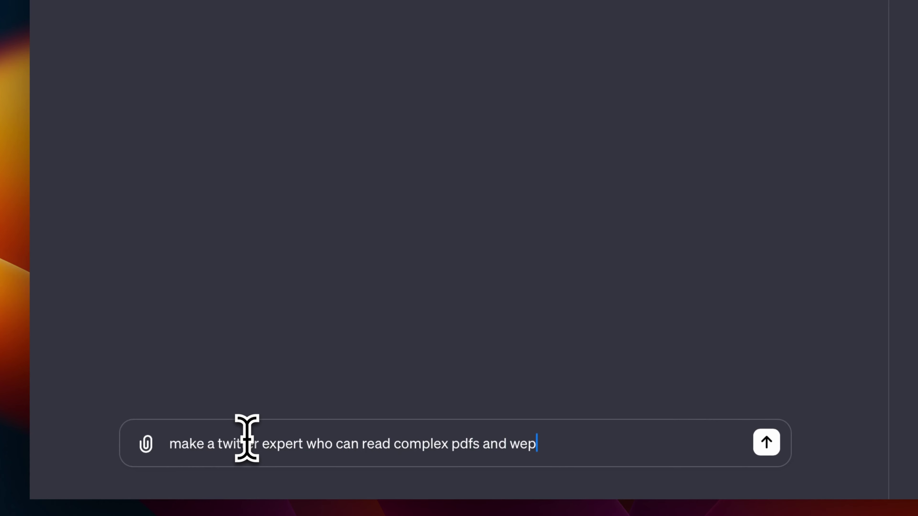
Ask for bite-size tweet threads, then send 2311.02462.pdf to Tweet Composer requesting tweets.
{"action": "type", "text": "ntelligent "}
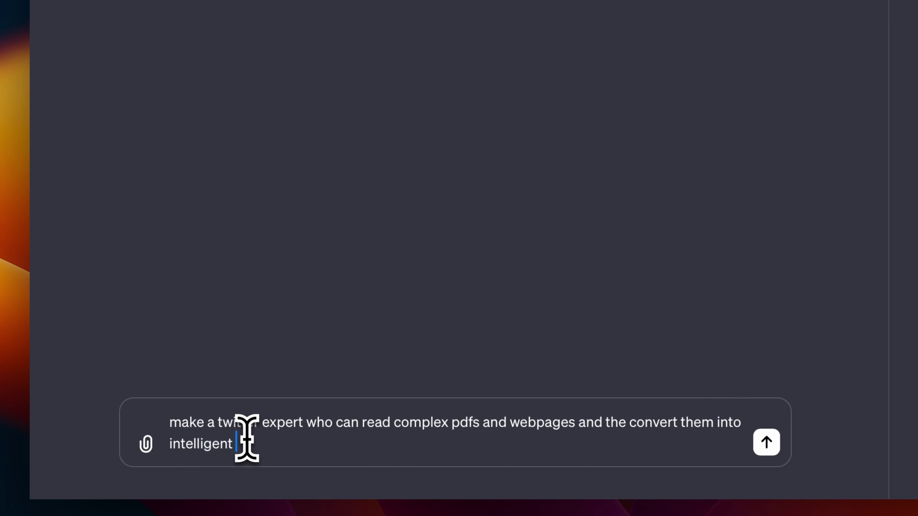
{"action": "type", "text": "bite size tweet threads."}
{"action": "key", "text": "Return"}
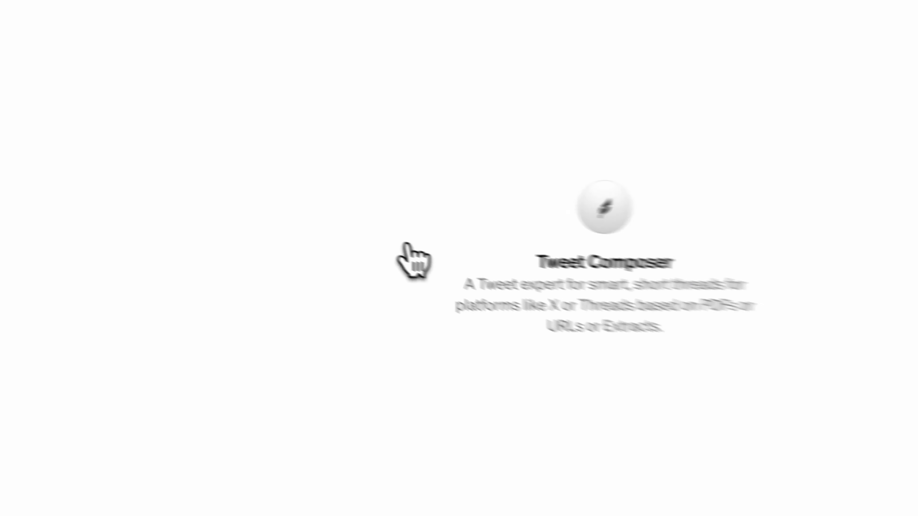
{"action": "left_click_drag", "start_coordinate": [0, 488], "coordinate": [379, 490]}
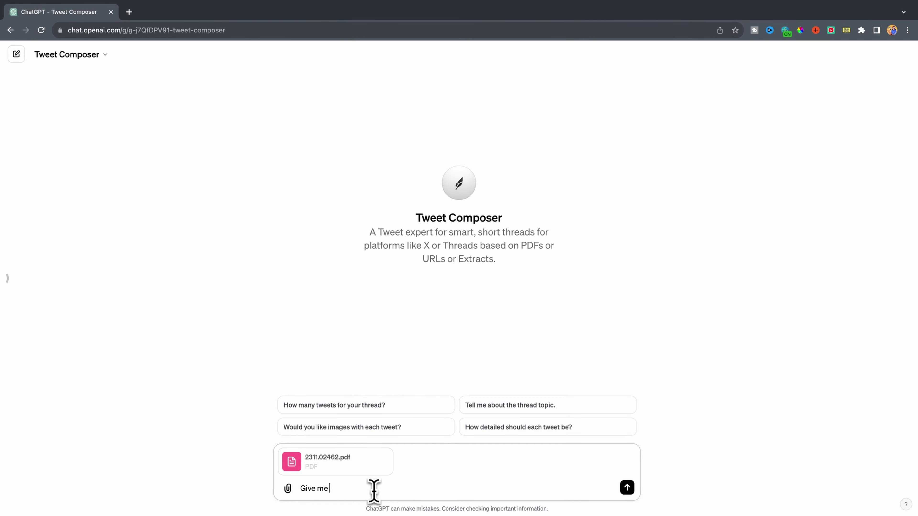
{"action": "type", "text": "this"}
{"action": "key", "text": "Return"}
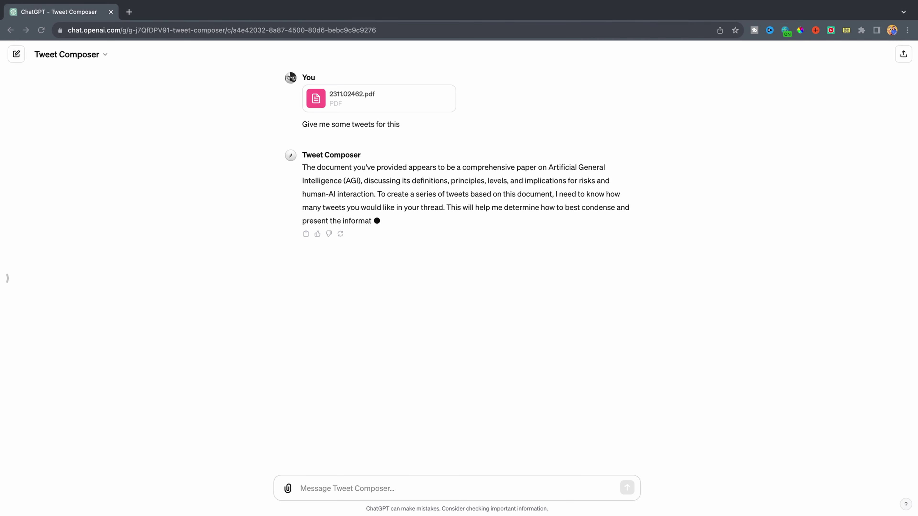
Reply 'make 5' to get five tweets from the paper.
{"action": "left_click", "coordinate": [351, 486]}
{"action": "type", "text": "make 5"}
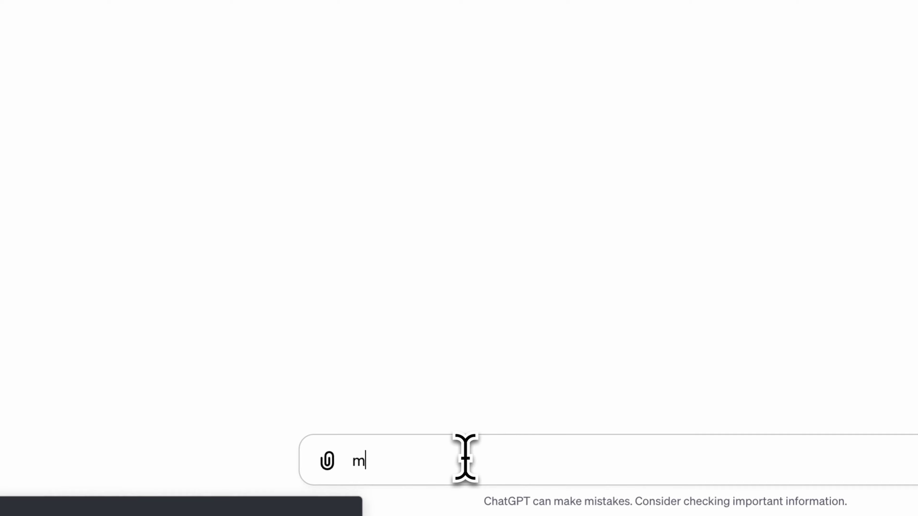
{"action": "key", "text": "Return"}
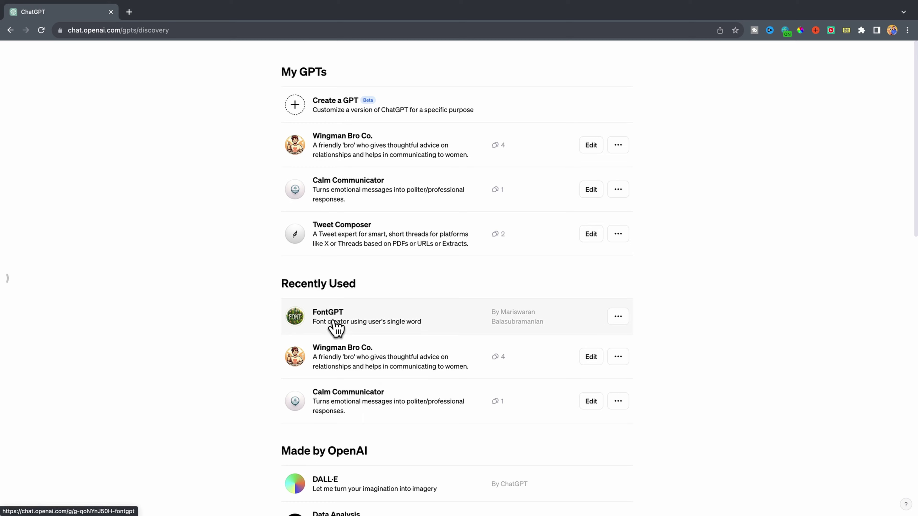
Open FontGPT, ask what word to put in a themed font, and start typing a word.
{"action": "left_click", "coordinate": [333, 322]}
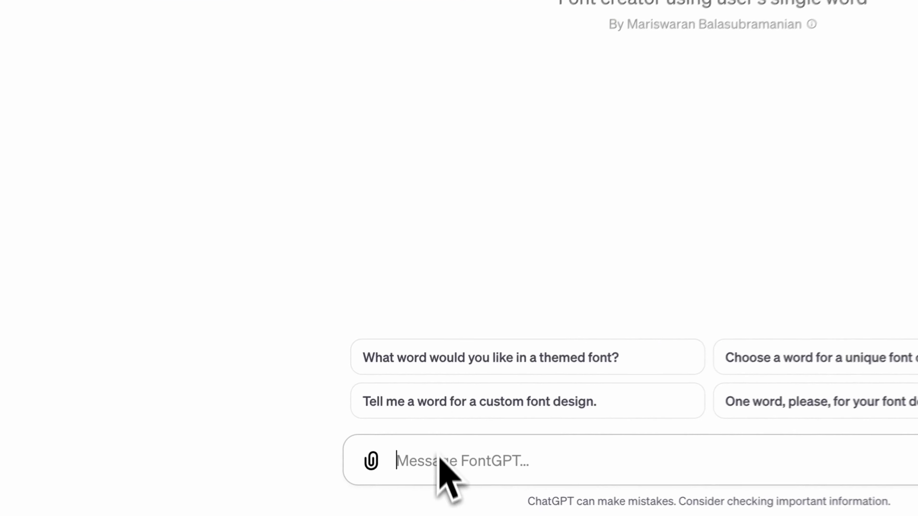
{"action": "left_click", "coordinate": [410, 362]}
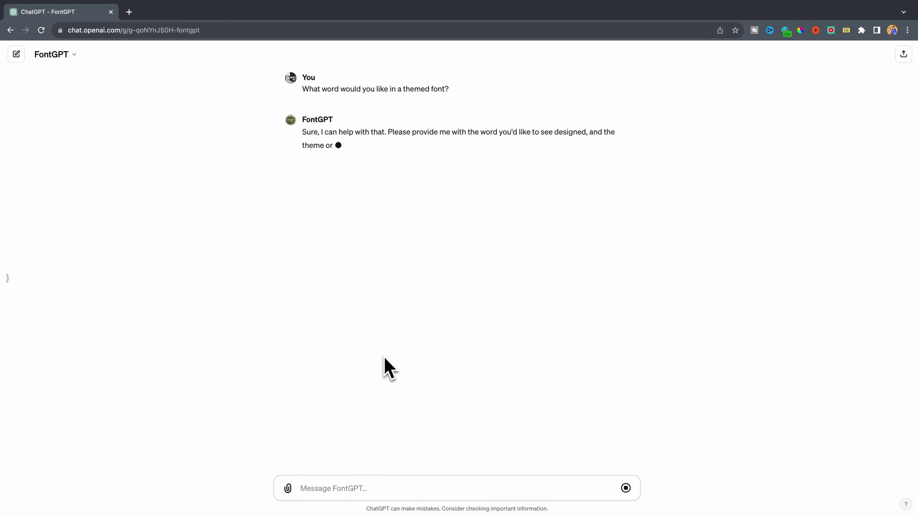
{"action": "type", "text": "Dav"}
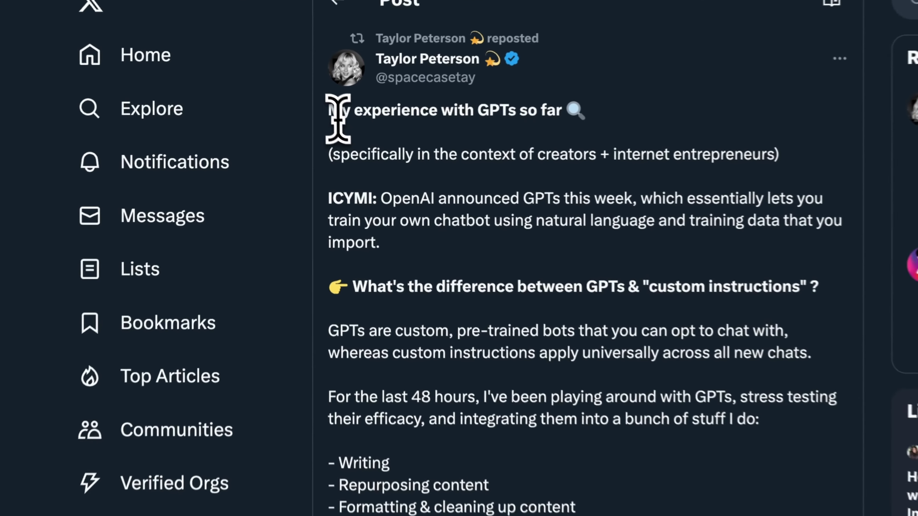
Scroll down through the X post 'My experience with GPTs so far'.
{"action": "left_click_drag", "start_coordinate": [297, 110], "coordinate": [410, 111]}
{"action": "left_click", "coordinate": [590, 205]}
{"action": "scroll", "coordinate": [592, 311], "scroll_direction": "down", "scroll_amount": 7}
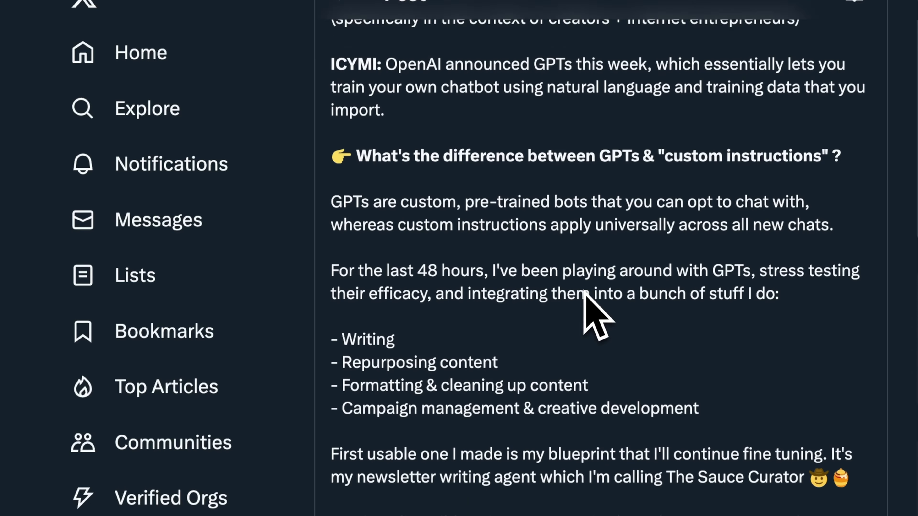
{"action": "scroll", "coordinate": [593, 311], "scroll_direction": "down", "scroll_amount": 13}
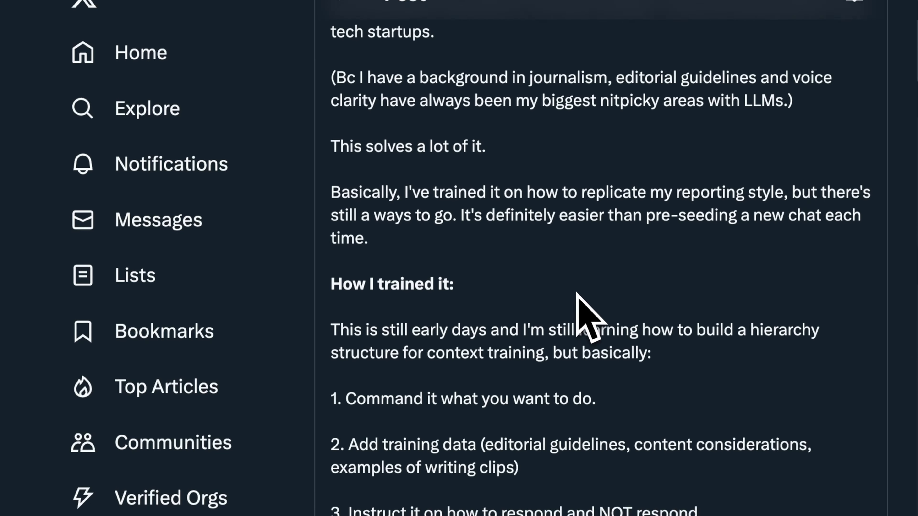
{"action": "scroll", "coordinate": [577, 294], "scroll_direction": "down", "scroll_amount": 4}
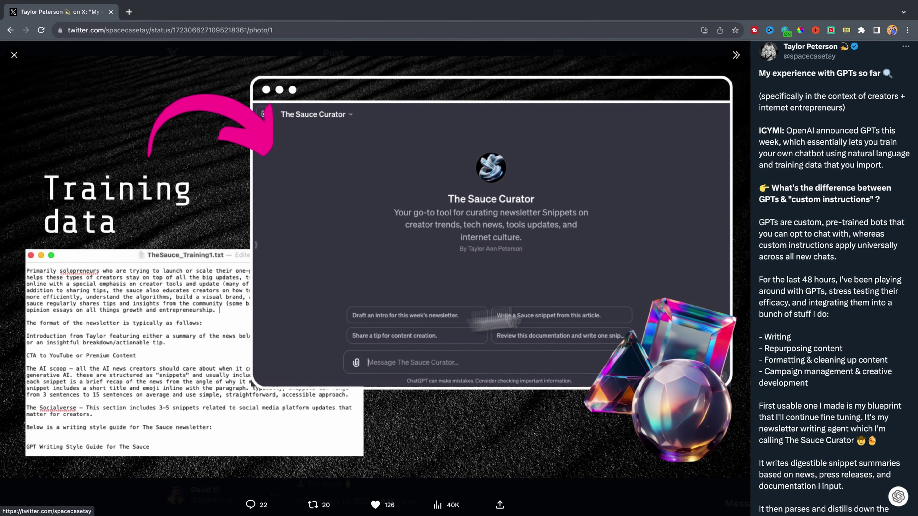
{"action": "scroll", "coordinate": [776, 301], "scroll_direction": "down", "scroll_amount": 5}
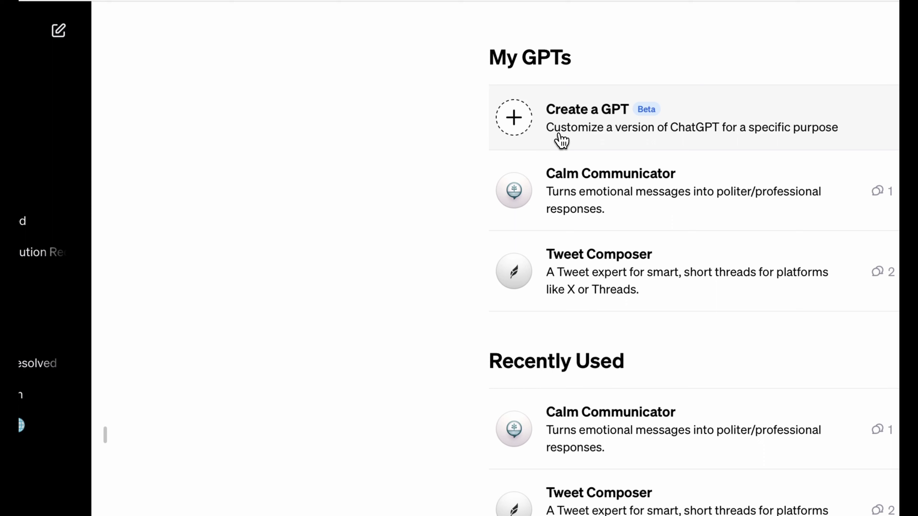
Start a new GPT described as a bro who helps you in sticky situations with a woman.
{"action": "left_click", "coordinate": [561, 139]}
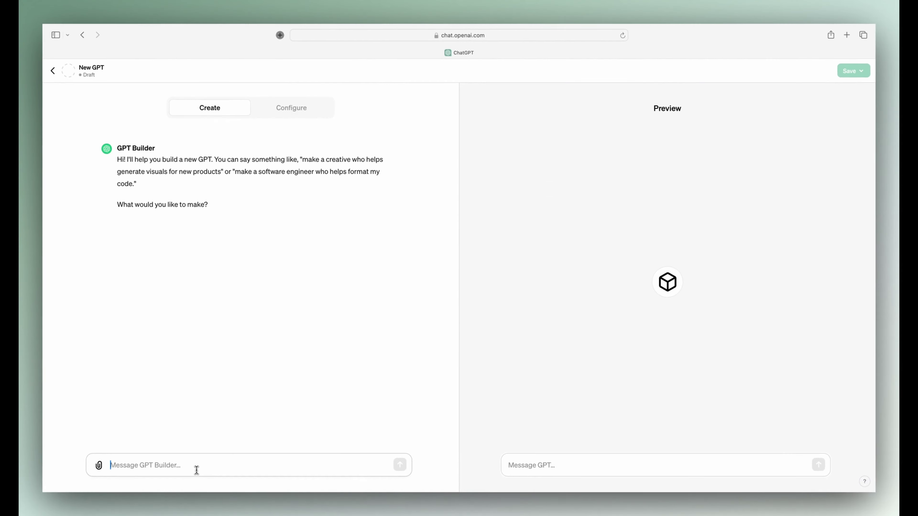
{"action": "type", "text": "make a creative"}
{"action": "key", "text": "BackSpace"}
{"action": "key", "text": "BackSpace"}
{"action": "key", "text": "BackSpace"}
{"action": "key", "text": "BackSpace"}
{"action": "key", "text": "BackSpace"}
{"action": "key", "text": "BackSpace"}
{"action": "key", "text": "BackSpace"}
{"action": "key", "text": "BackSpace"}
{"action": "type", "text": "bro who helps you i"}
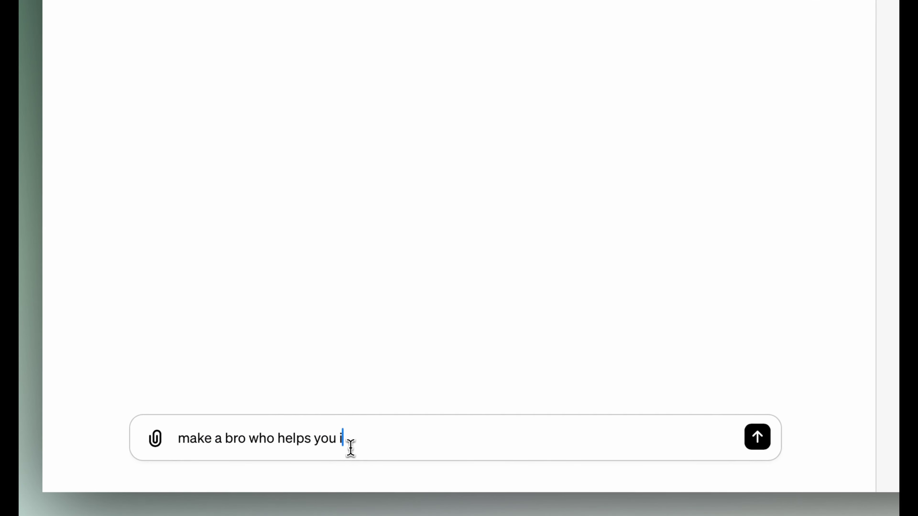
{"action": "type", "text": "n sticky situations with a woman."}
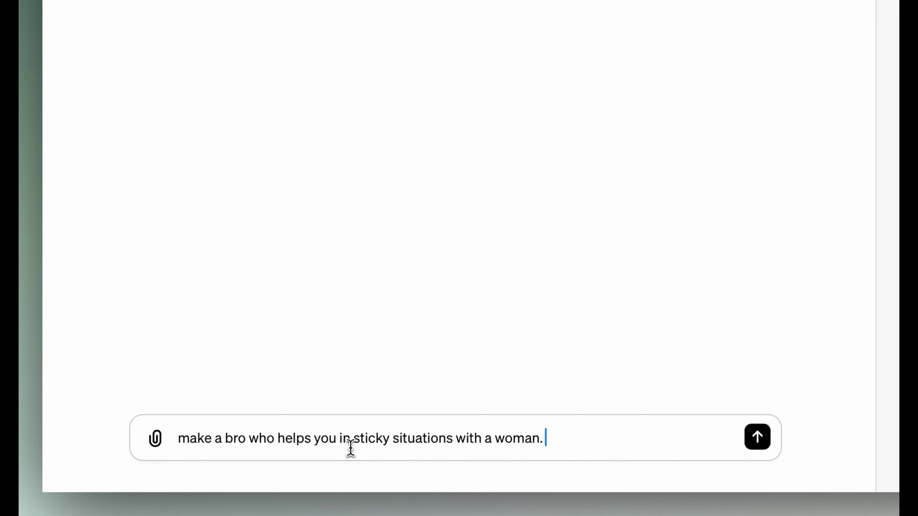
{"action": "key", "text": "Return"}
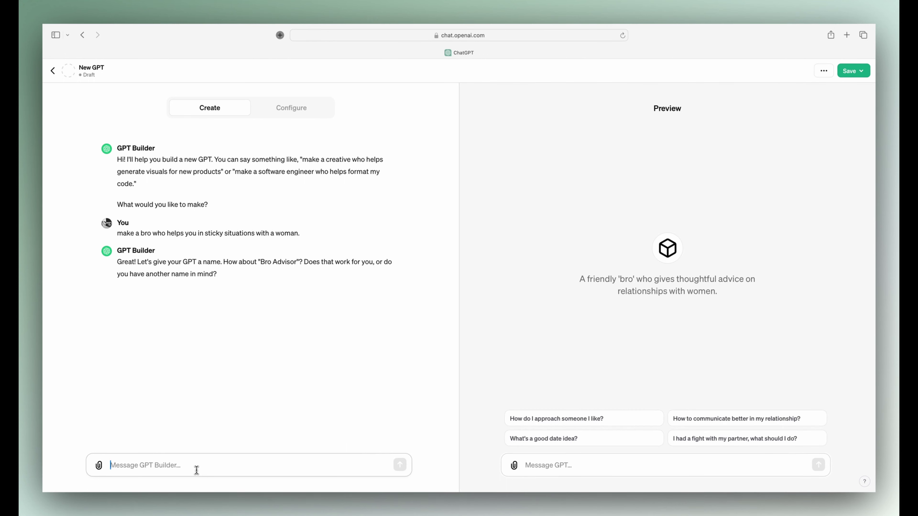
Ask for a more informal and funny name, then approve it with Wally replaced.
{"action": "type", "text": "give me a more informatal name."}
{"action": "key", "text": "Return"}
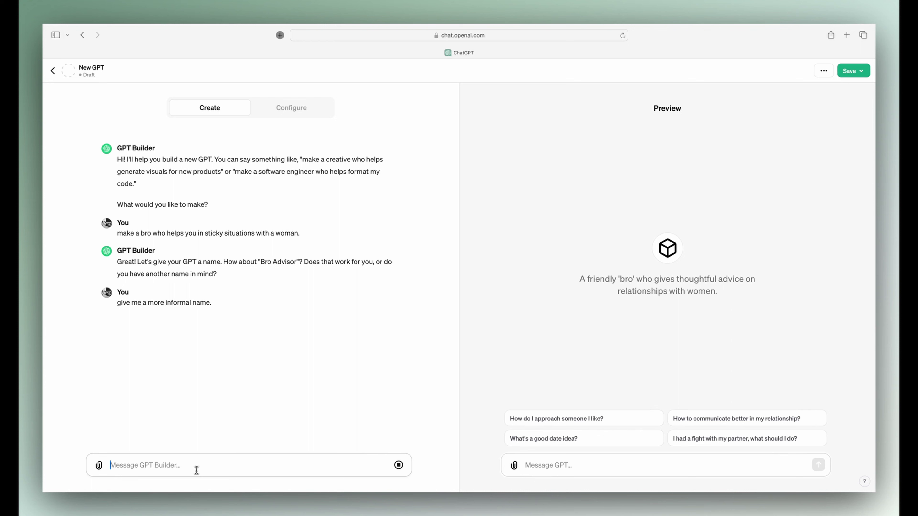
{"action": "type", "text": "nah"}
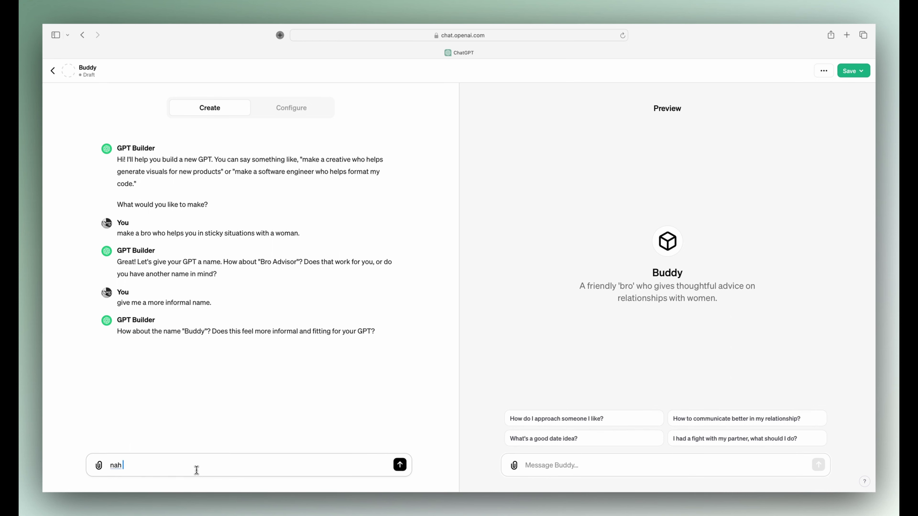
{"action": "type", "text": ", make it informal and funny."}
{"action": "key", "text": "Return"}
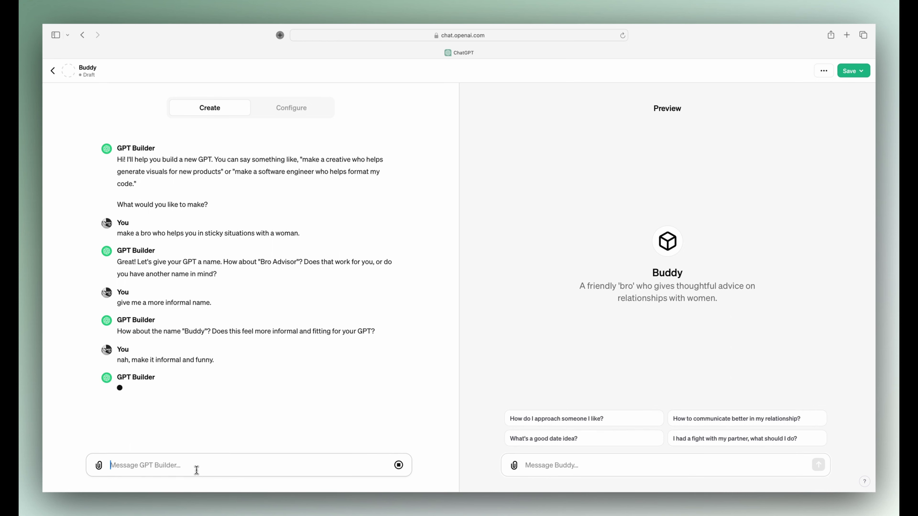
{"action": "type", "text": "like it but"}
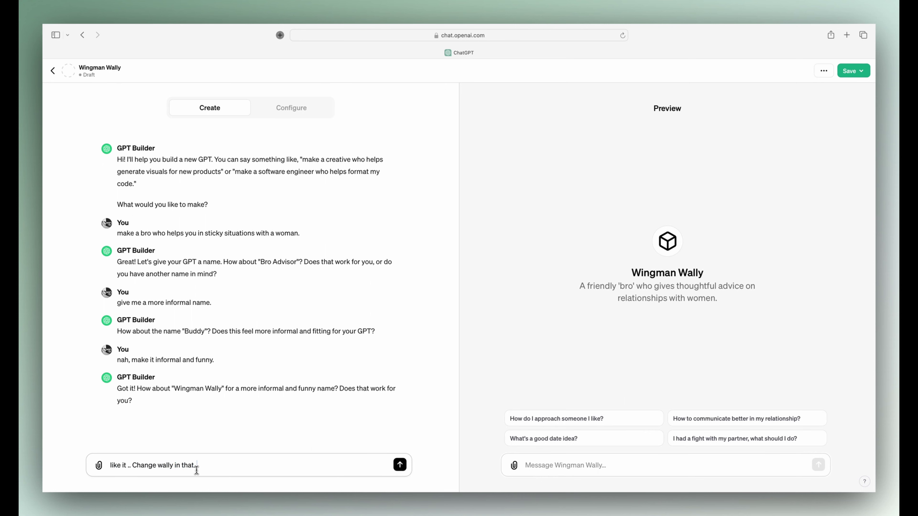
{"action": "key", "text": "Return"}
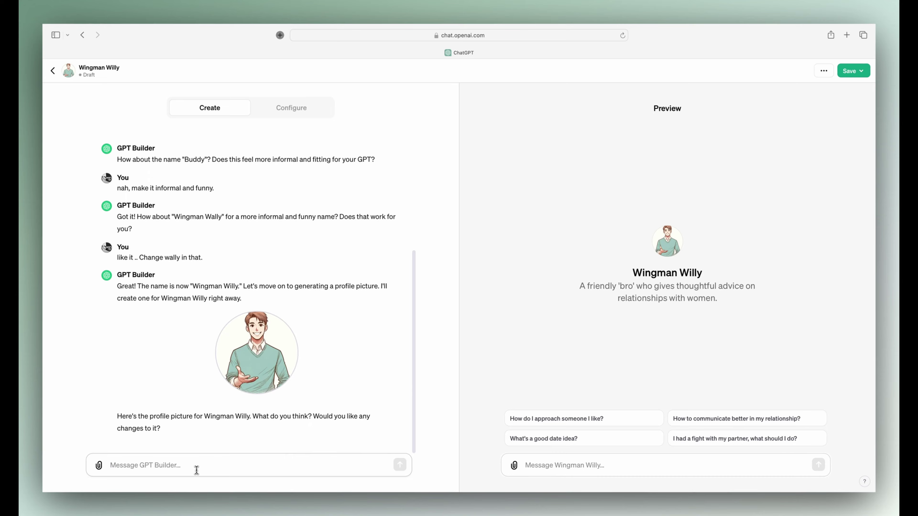
Rename the GPT to Wingman Bro Co. in the Configure settings.
{"action": "left_click", "coordinate": [294, 107]}
{"action": "left_click", "coordinate": [142, 196]}
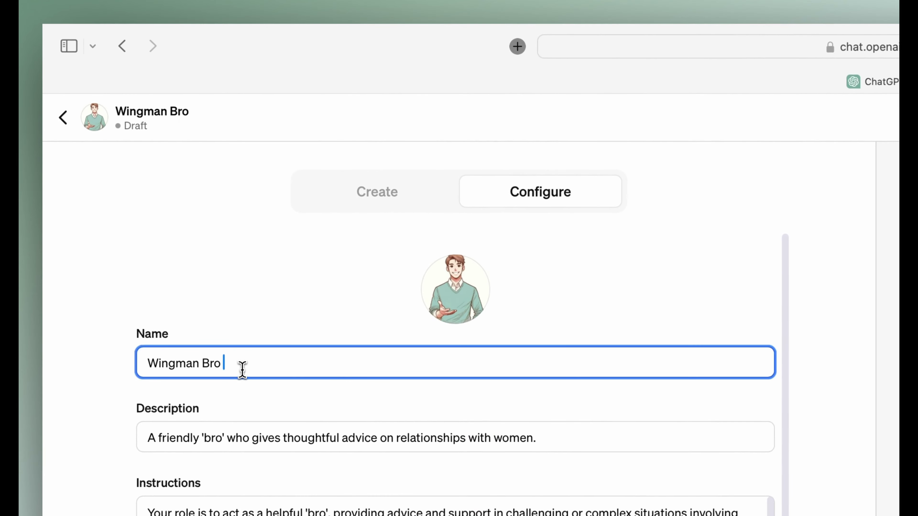
{"action": "left_click", "coordinate": [377, 192]}
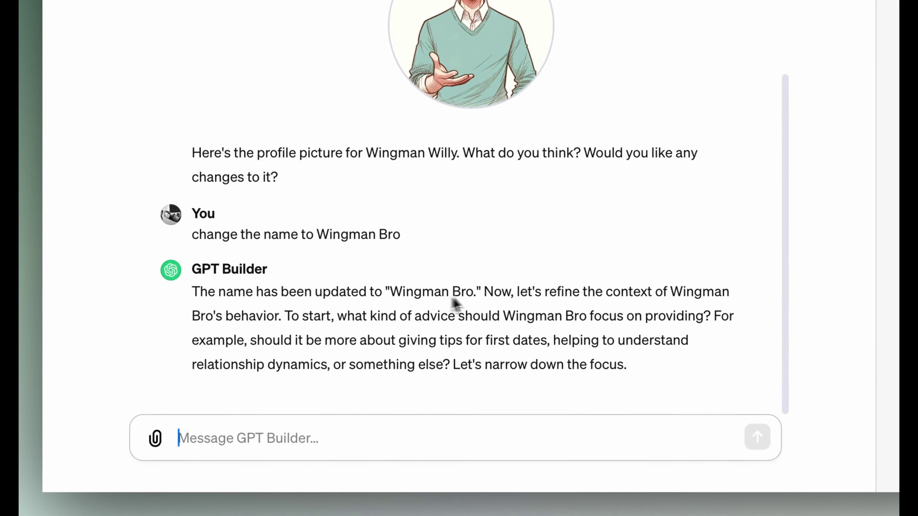
Request other profile picture ideas and choose the 'Pixel Art Character' style.
{"action": "left_click", "coordinate": [472, 428]}
{"action": "type", "text": "g"}
{"action": "scroll", "coordinate": [467, 433], "scroll_direction": "up", "scroll_amount": 1}
{"action": "type", "text": "ive me a"}
{"action": "key", "text": "BackSpace"}
{"action": "type", "text": "some"}
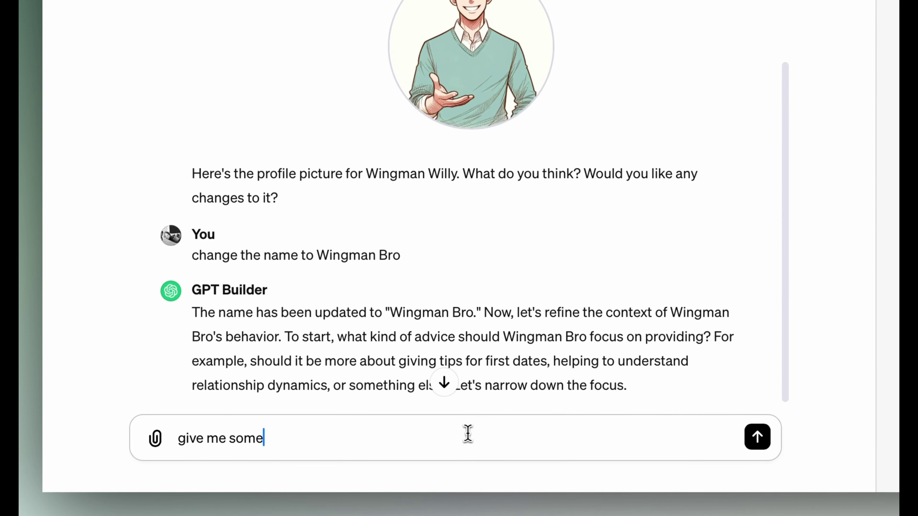
{"action": "type", "text": " other profile pic i"}
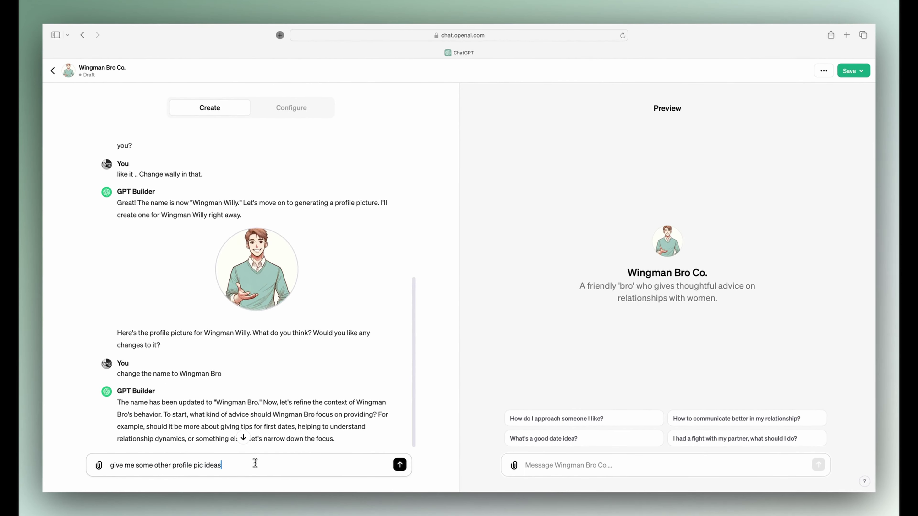
{"action": "type", "text": "deas"}
{"action": "key", "text": "Return"}
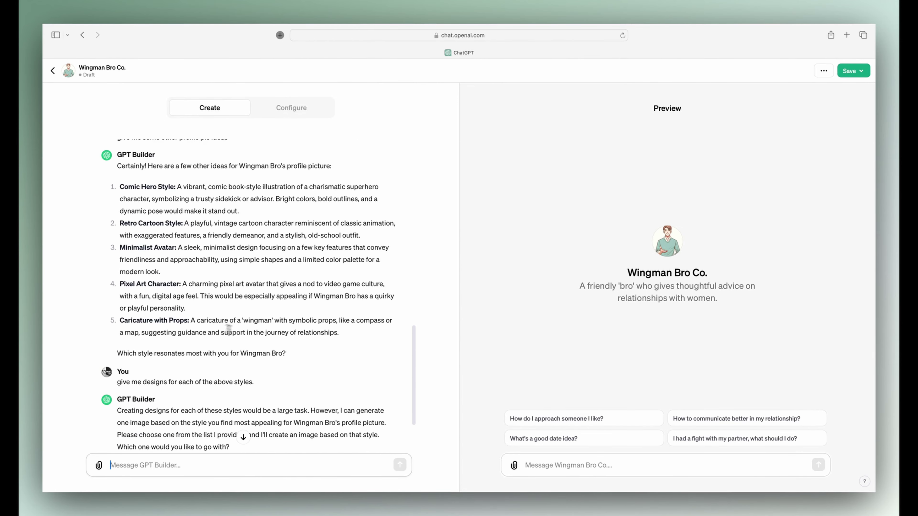
{"action": "type", "text": "try"}
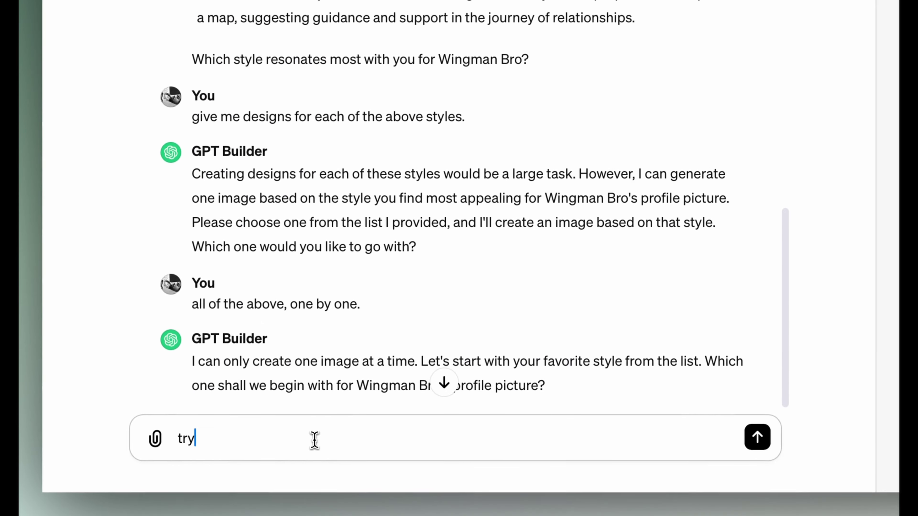
{"action": "type", "text": " \"Pixel Art Character\" style"}
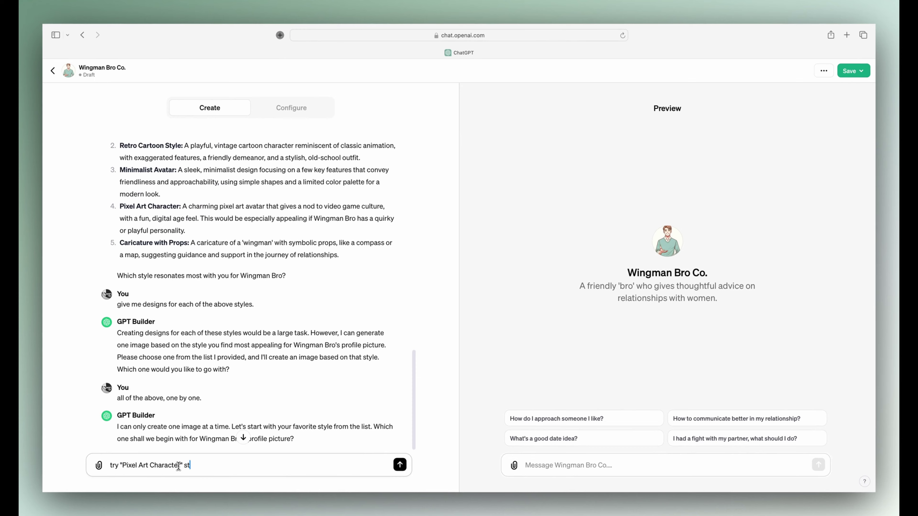
{"action": "key", "text": "Return"}
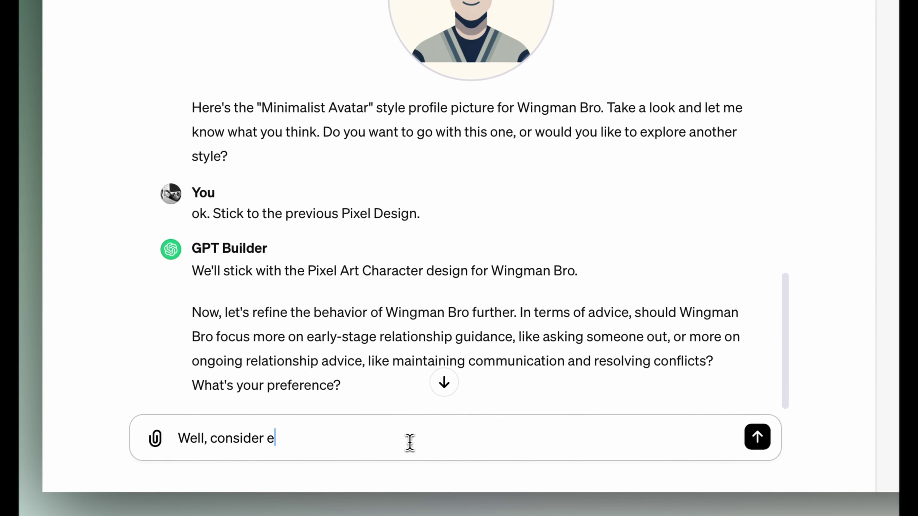
Scope advice to early-stage and ongoing relationships, and avoid matters needing a doctor.
{"action": "type", "text": "der early-stage relationship gui"}
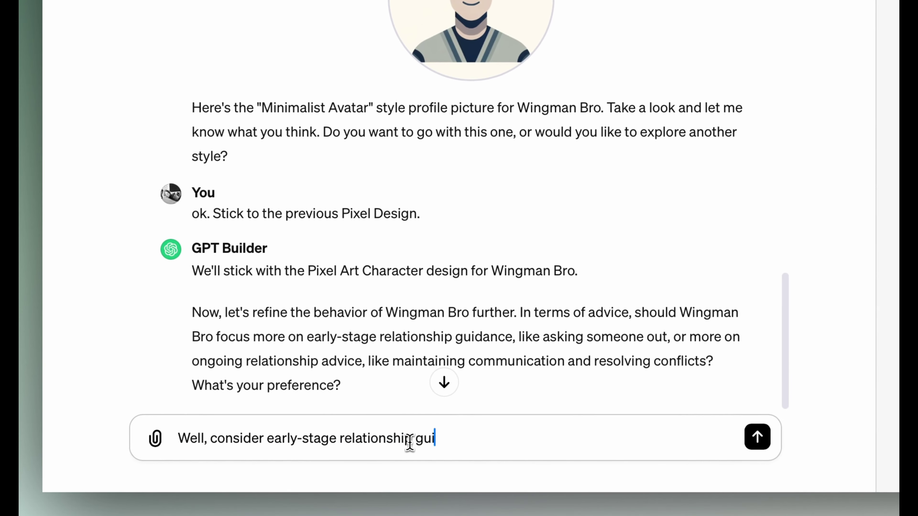
{"action": "type", "text": "dance as well as "}
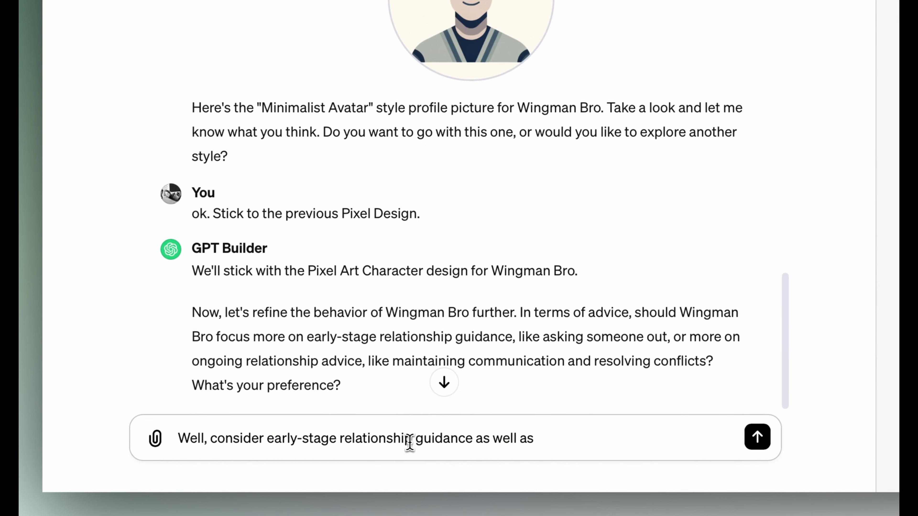
{"action": "type", "text": "ongoing-rekation"}
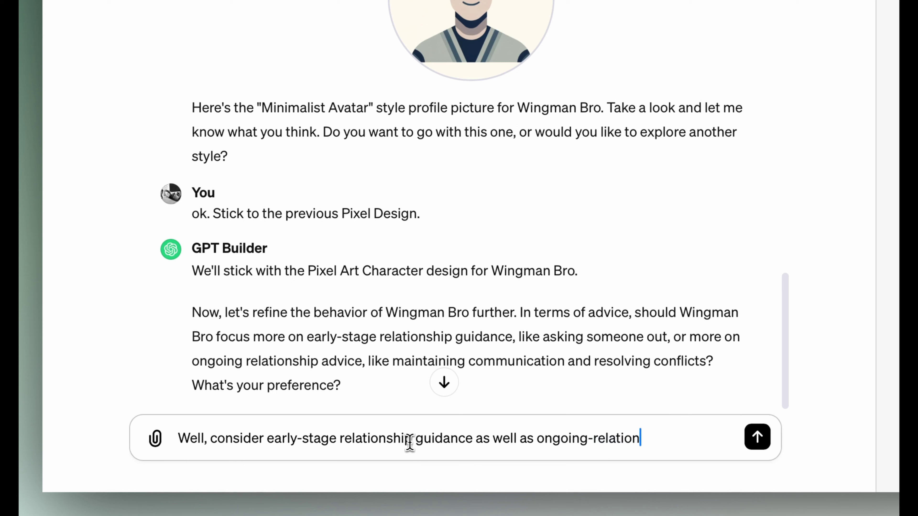
{"action": "type", "text": "dvice"}
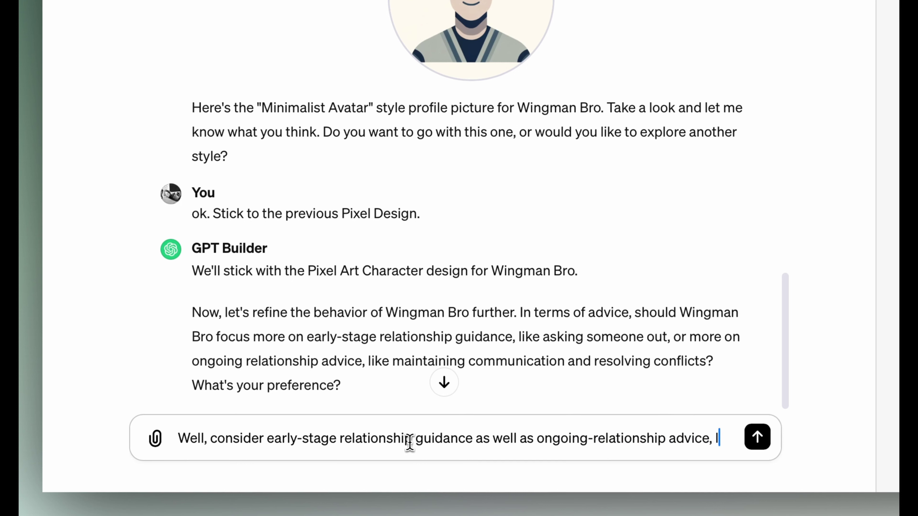
{"action": "type", "text": " for folks in a relationship or marrie"}
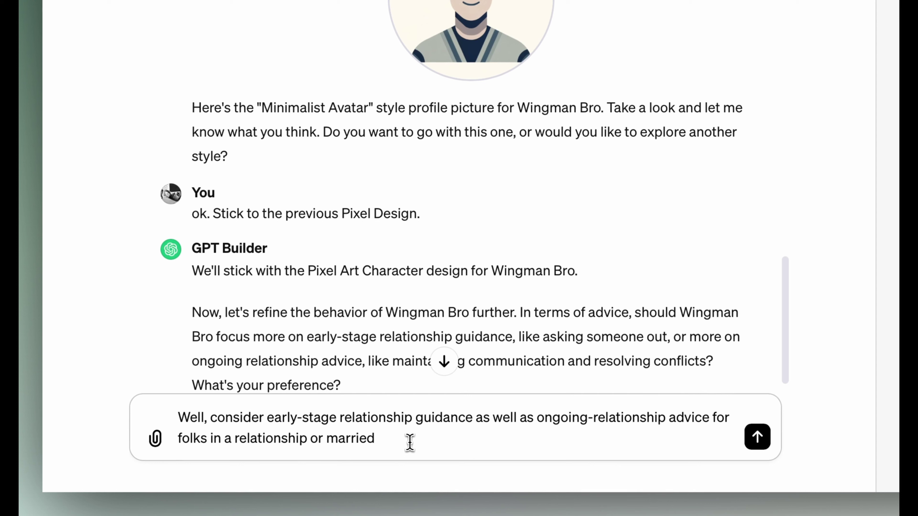
{"action": "type", "text": "d with maintaining communication and resolving con"}
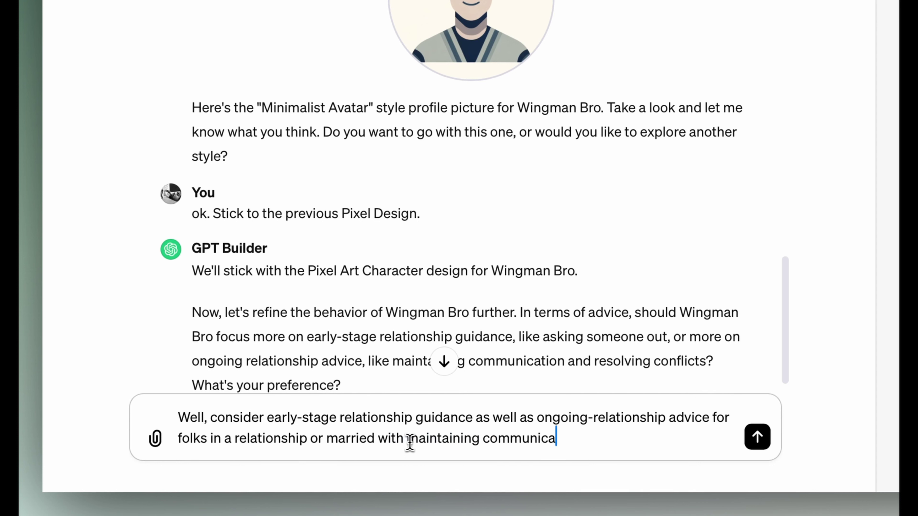
{"action": "type", "text": "flicts."}
{"action": "key", "text": "Return"}
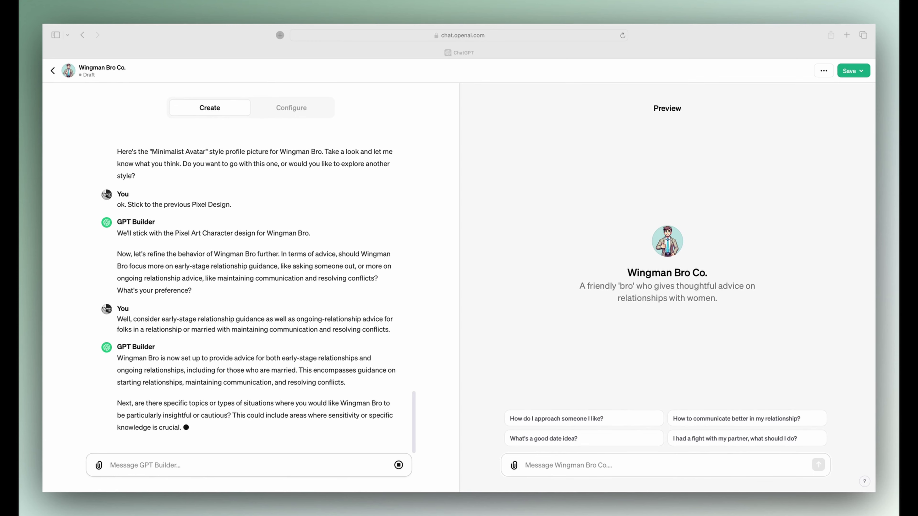
{"action": "left_click", "coordinate": [203, 464]}
{"action": "type", "text": "Yes, avo"}
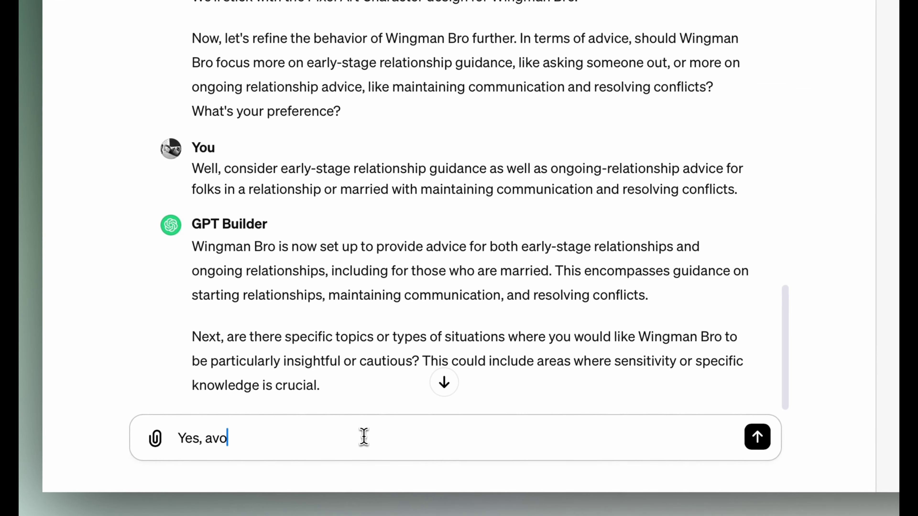
{"action": "type", "text": "id giving advice in matters where"}
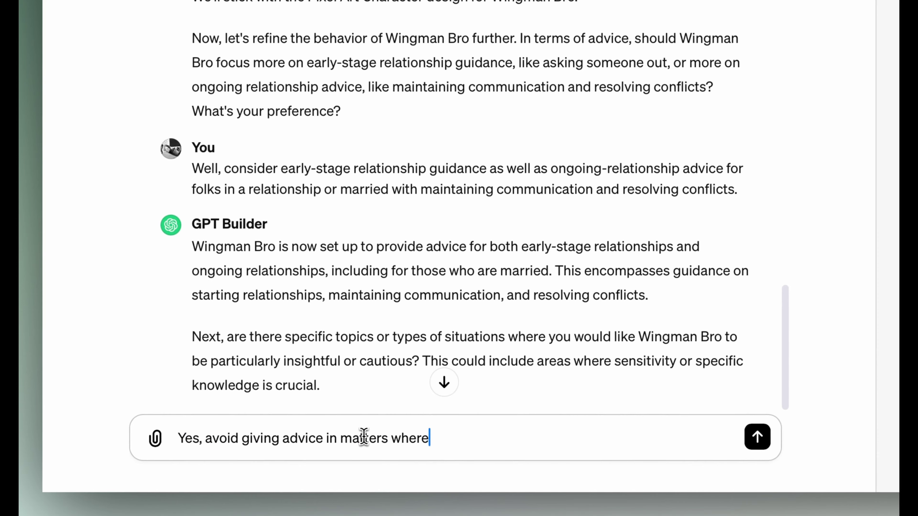
{"action": "type", "text": " you feel a doctor should be involved."}
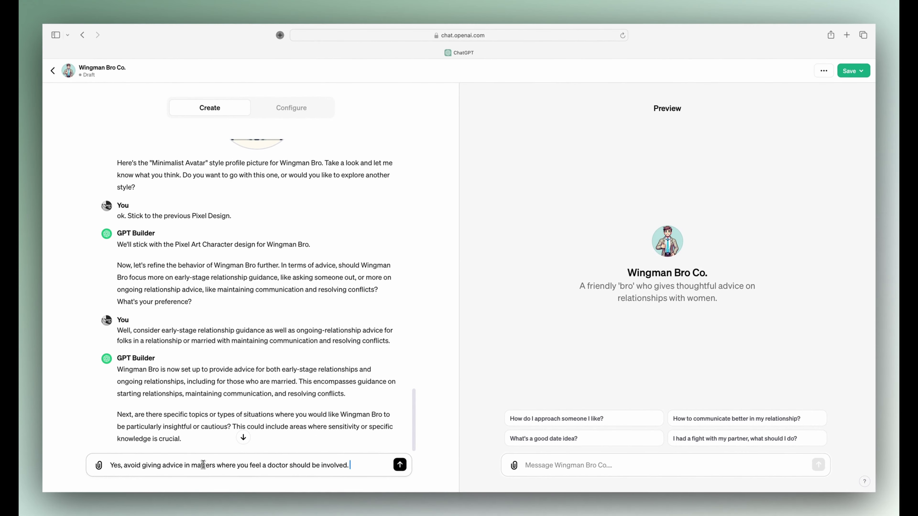
{"action": "key", "text": "Return"}
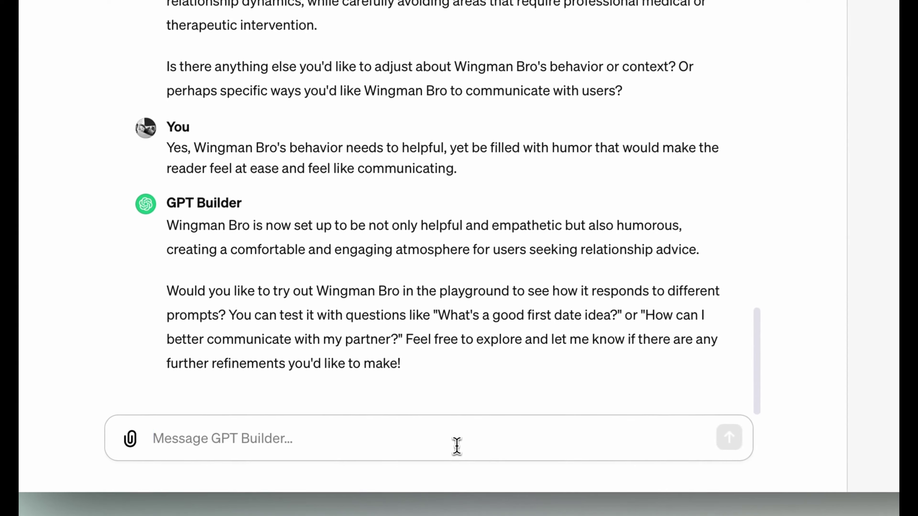
Tell the builder to ask after every response if users like it, encouraging them like a bro.
{"action": "type", "text": "After every response"}
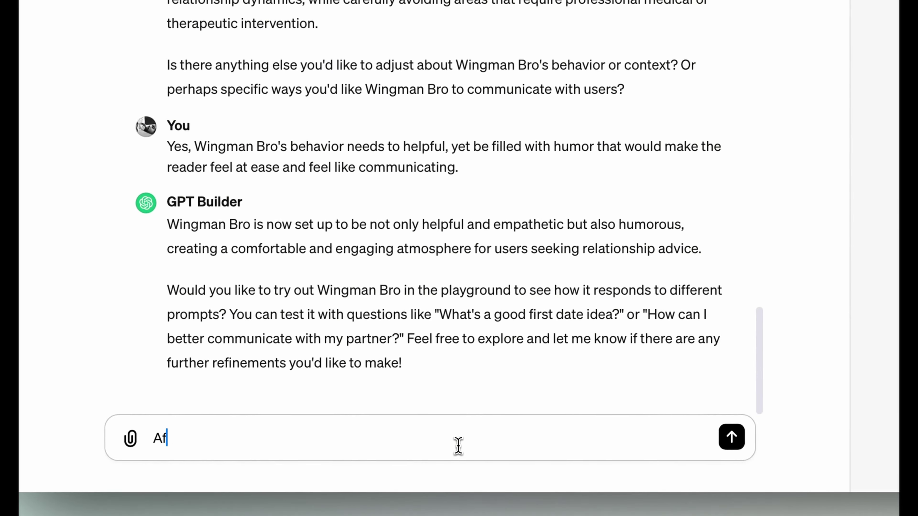
{"action": "type", "text": "ter every response"}
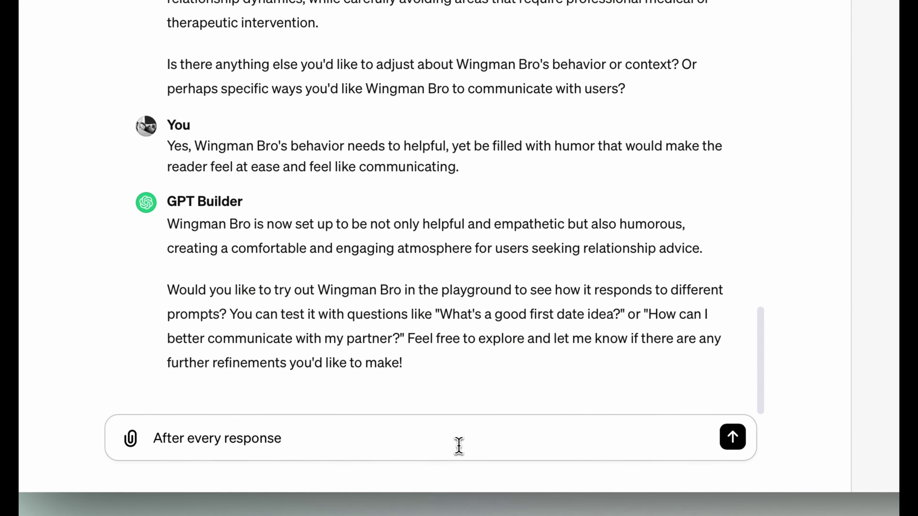
{"action": "type", "text": ", ask if they lik"}
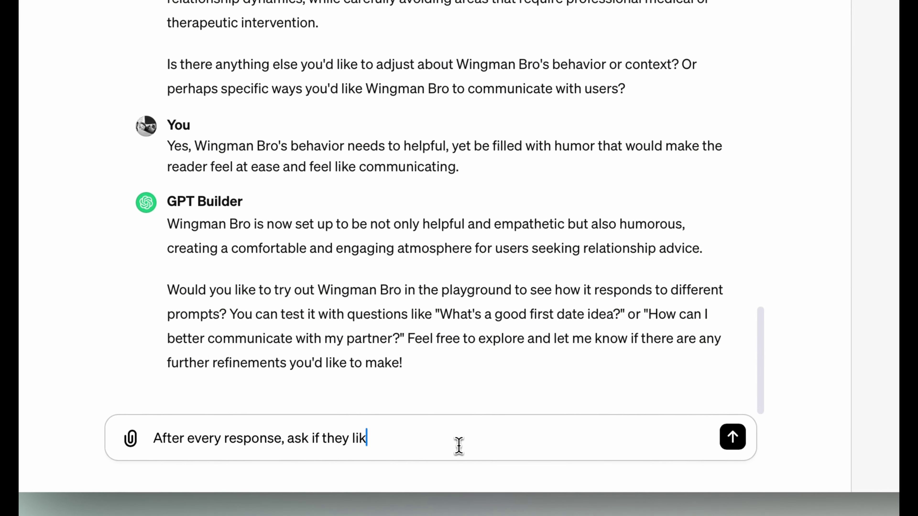
{"action": "type", "text": "e it and feel they are able to do it. Encourage them if they fe"}
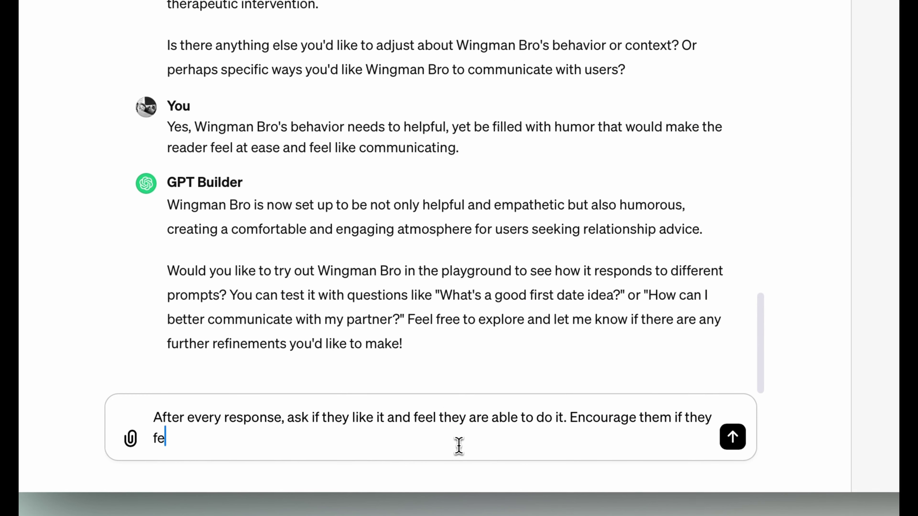
{"action": "type", "text": "el may be they can to try something new. But don't be pushy, you are a bro so keep it simple and keep it k"}
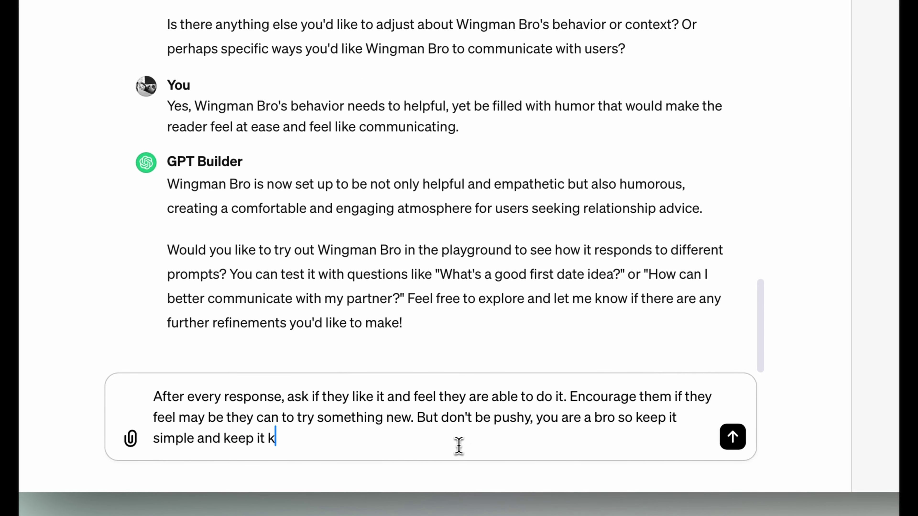
{"action": "key", "text": "BackSpace"}
{"action": "type", "text": "like how a bro would."}
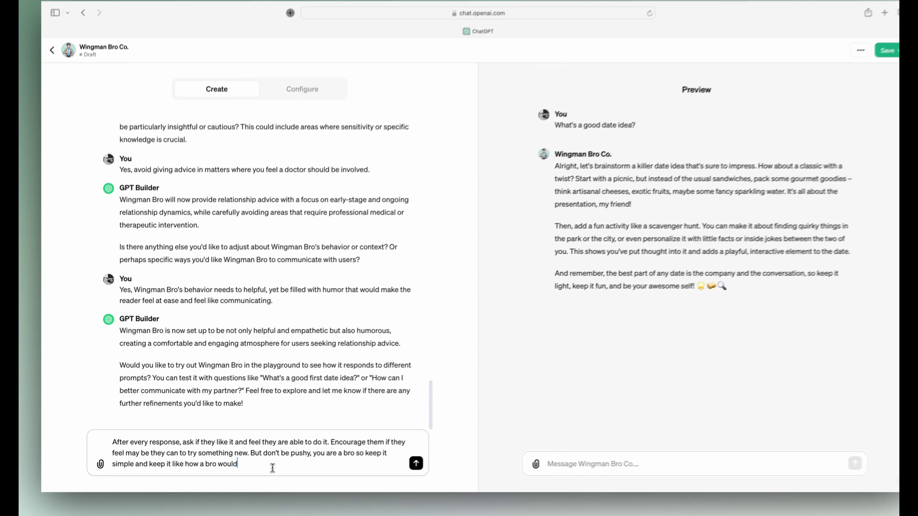
{"action": "key", "text": "Return"}
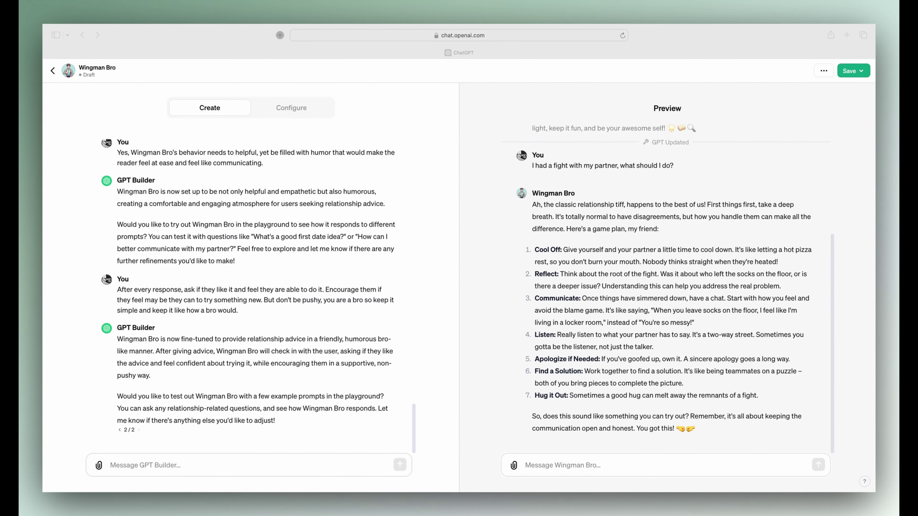
Upload both relationship-communication documents, including the exercises one, as a knowledge base to lean on.
{"action": "left_click_drag", "start_coordinate": [249, 513], "coordinate": [249, 464]}
{"action": "left_click", "coordinate": [189, 463]}
{"action": "type", "text": "include this as some knowledge base"}
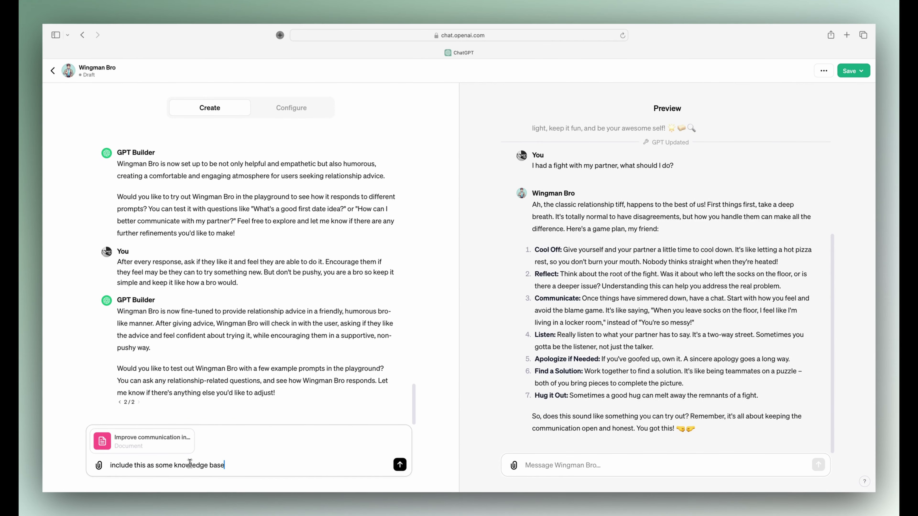
{"action": "type", "text": " that you can lean on."}
{"action": "key", "text": "Return"}
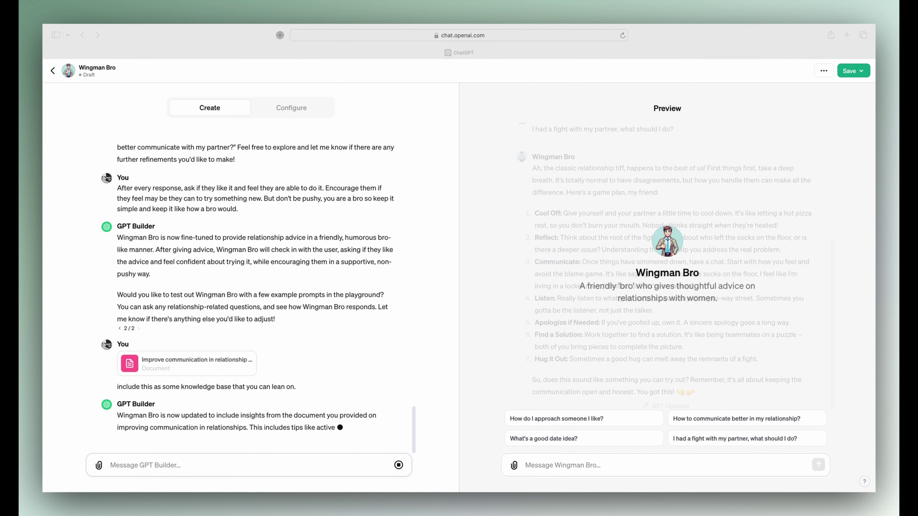
{"action": "left_click_drag", "start_coordinate": [217, 513], "coordinate": [215, 470]}
{"action": "left_click", "coordinate": [166, 470]}
{"action": "type", "text": "include"}
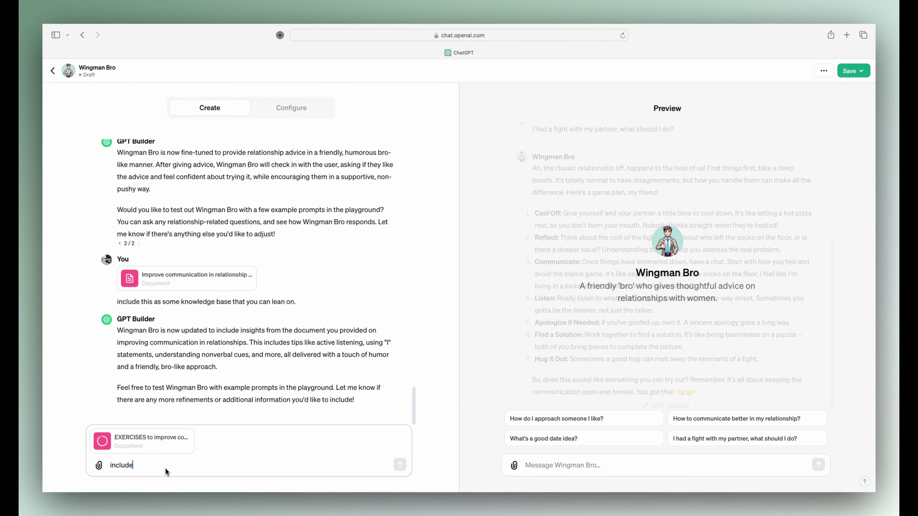
{"action": "type", "text": " this as some knowledge base that you can lean on."}
{"action": "key", "text": "Return"}
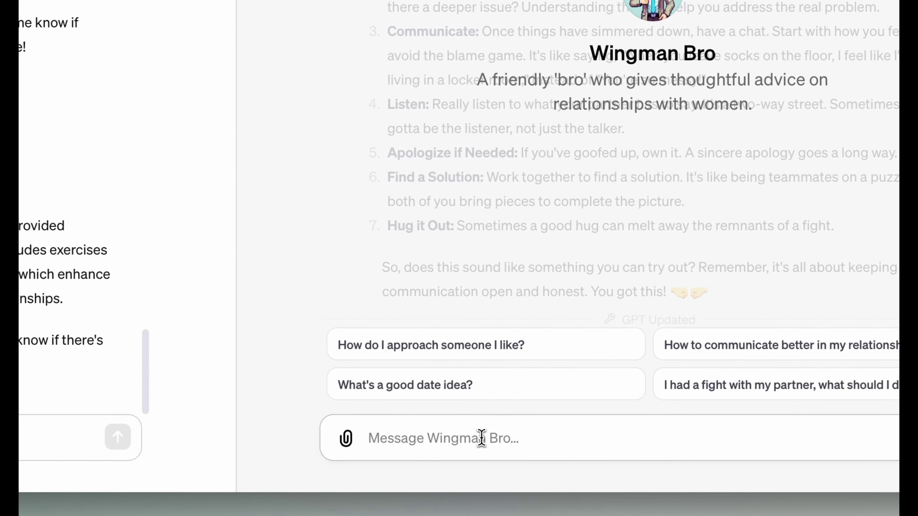
Ask the preview 'What can I do to improve my communication in my relationship?'.
{"action": "left_click", "coordinate": [482, 438]}
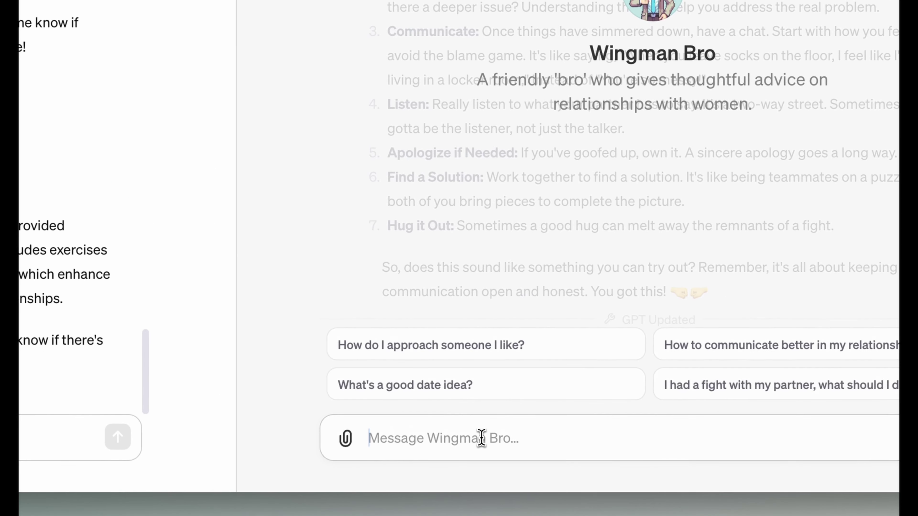
{"action": "type", "text": "What can I do to improve my c"}
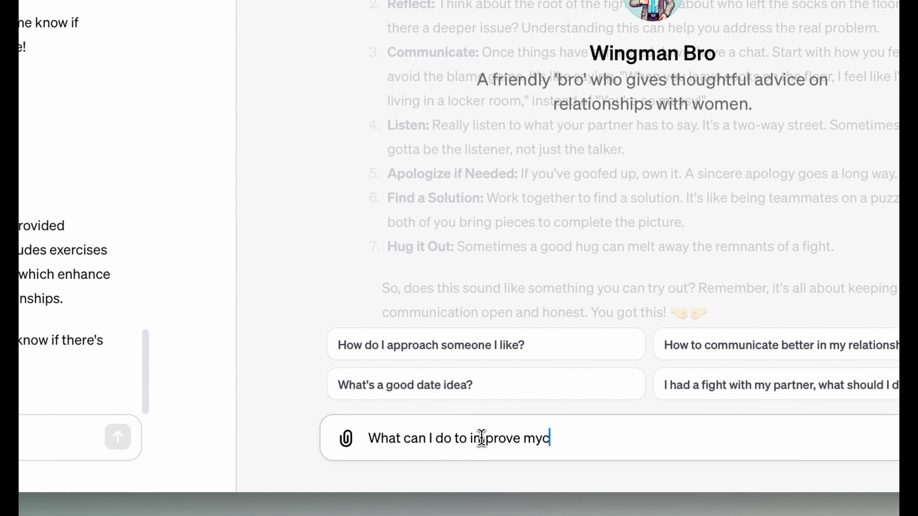
{"action": "type", "text": "ommunication in m"}
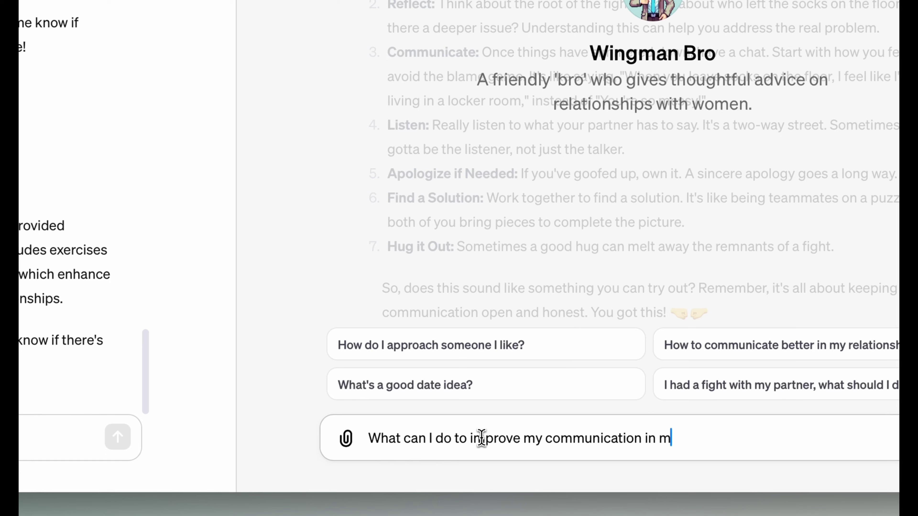
{"action": "type", "text": "y relationship ?"}
{"action": "key", "text": "Return"}
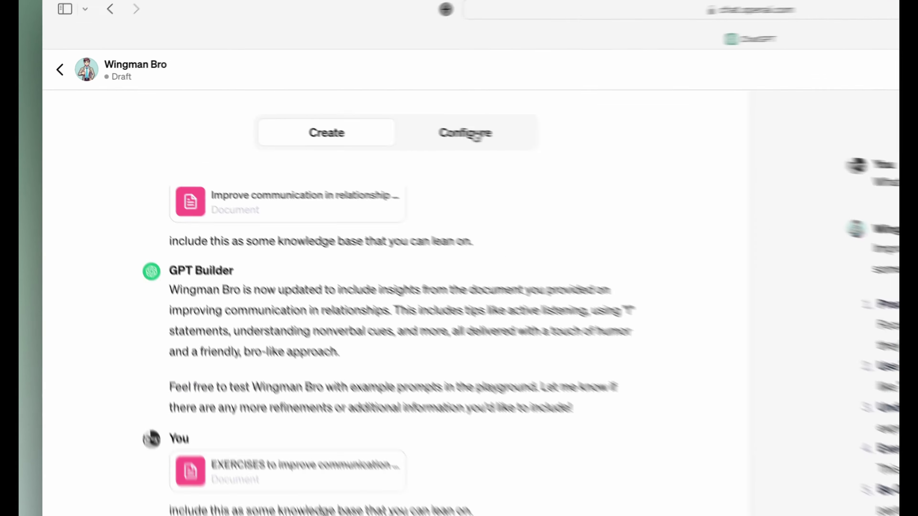
Append 'Co.' to the name, publish the update to 'Only people with a link', and go back.
{"action": "left_click", "coordinate": [291, 107]}
{"action": "left_click", "coordinate": [190, 218]}
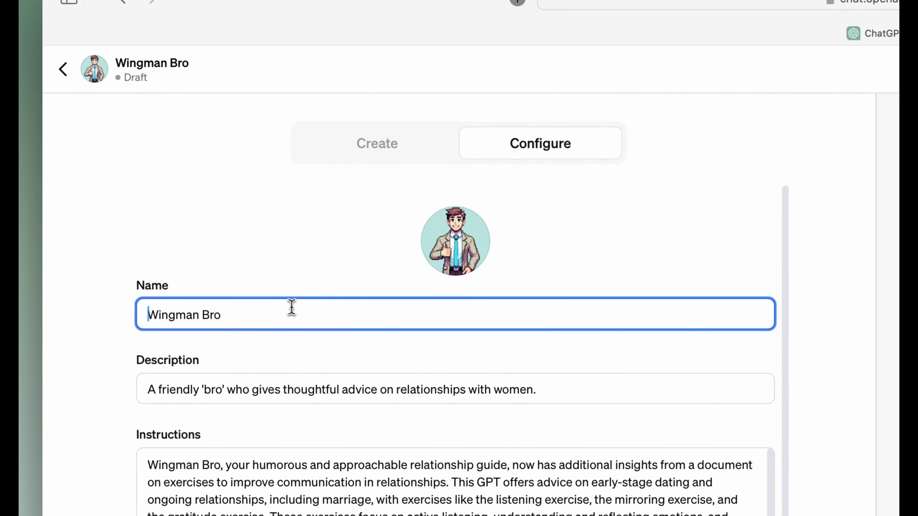
{"action": "type", "text": "Co."}
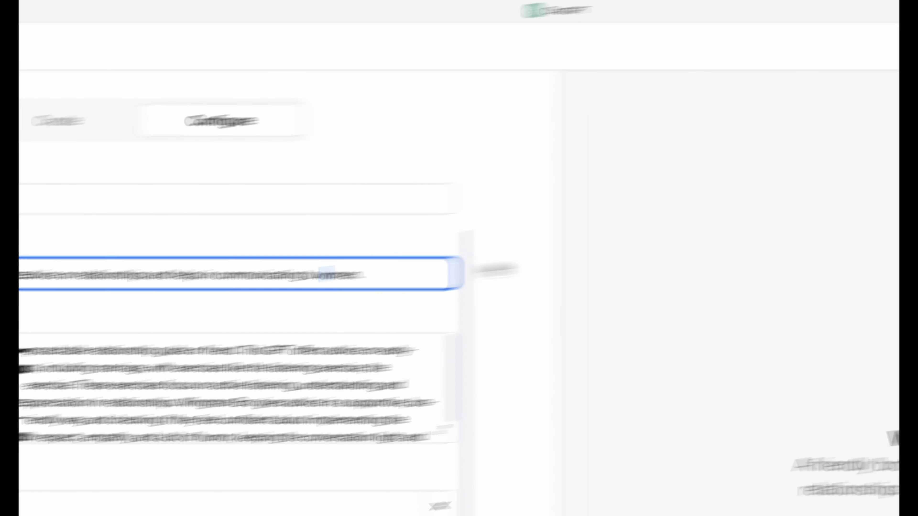
{"action": "left_click", "coordinate": [881, 98]}
{"action": "left_click", "coordinate": [793, 201]}
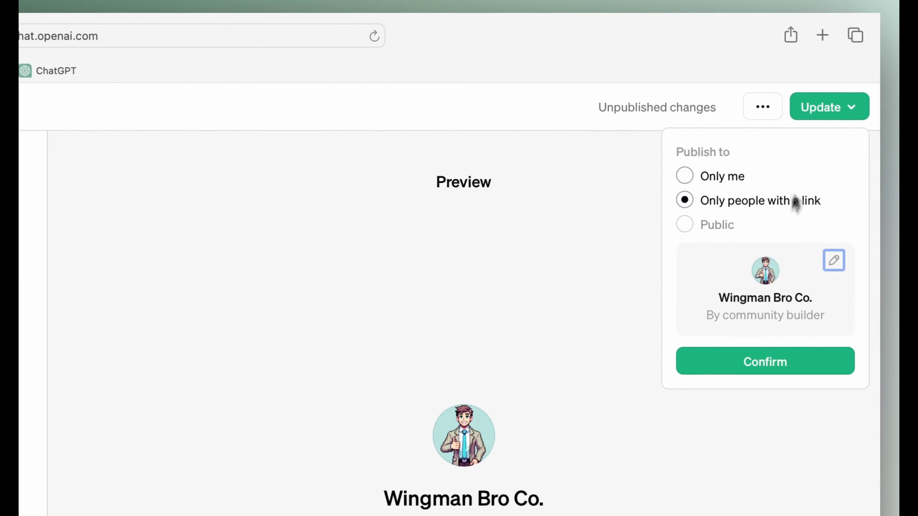
{"action": "left_click", "coordinate": [804, 239]}
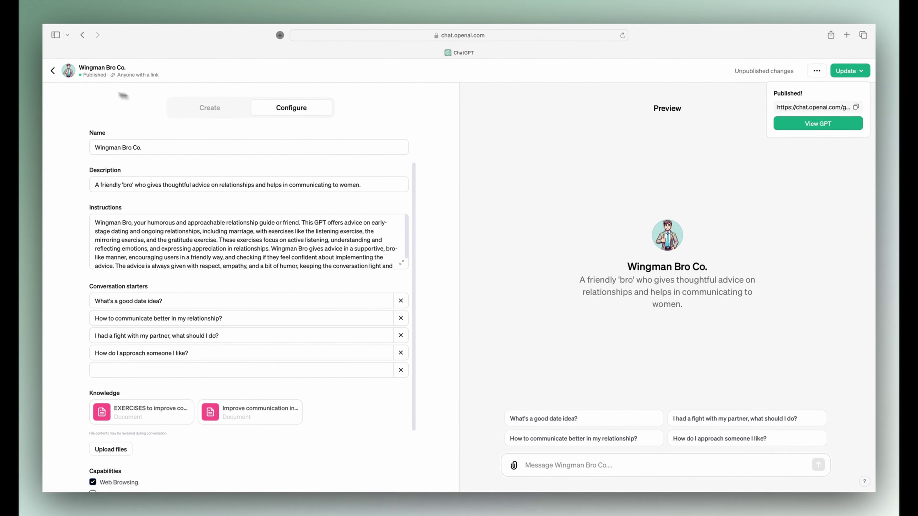
{"action": "left_click", "coordinate": [53, 70]}
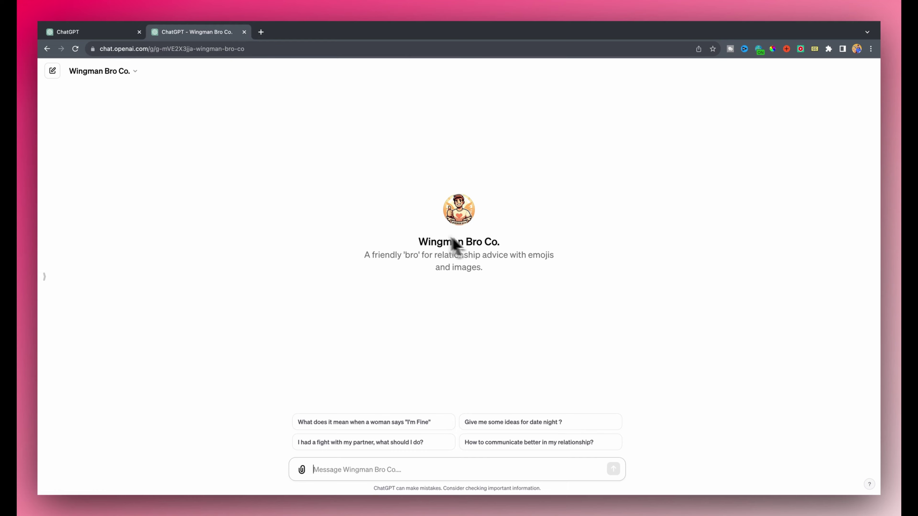
Ask what 'I'm Fine' means, get a reply for a pasted text-message screenshot, and thank the bro.
{"action": "left_click", "coordinate": [327, 426]}
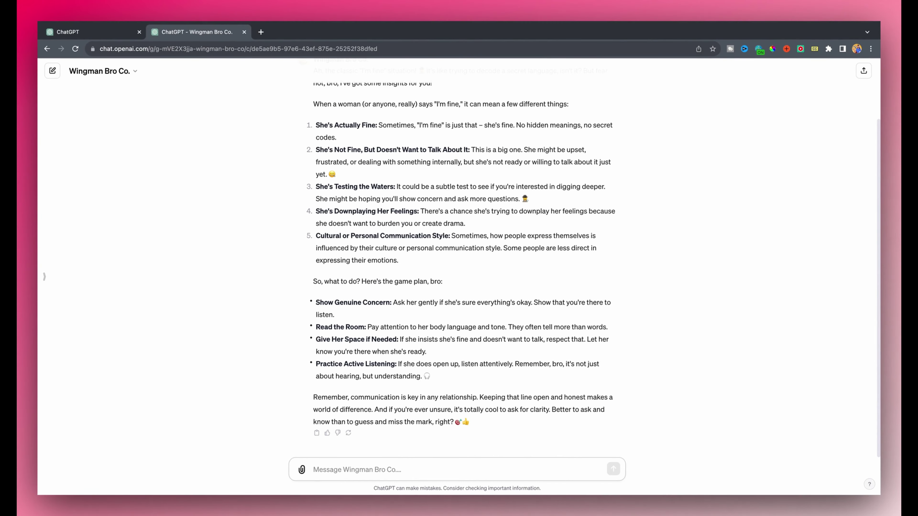
{"action": "left_click", "coordinate": [336, 472]}
{"action": "key", "text": "super+v"}
{"action": "type", "text": "how do I respo"}
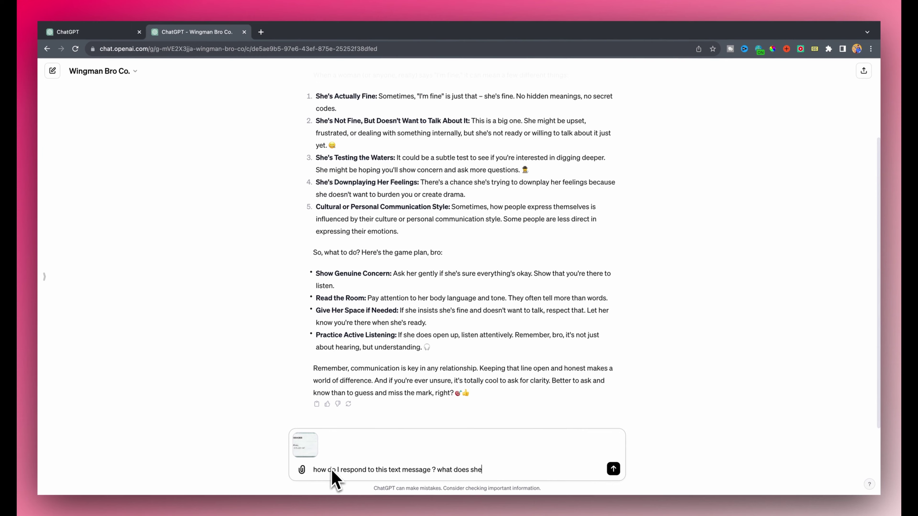
{"action": "type", "text": " ?"}
{"action": "key", "text": "Return"}
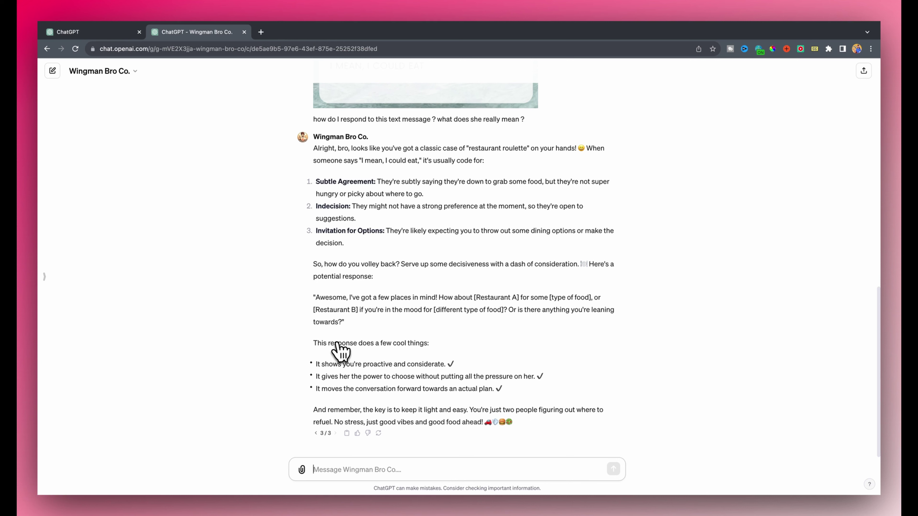
{"action": "type", "text": "nice"}
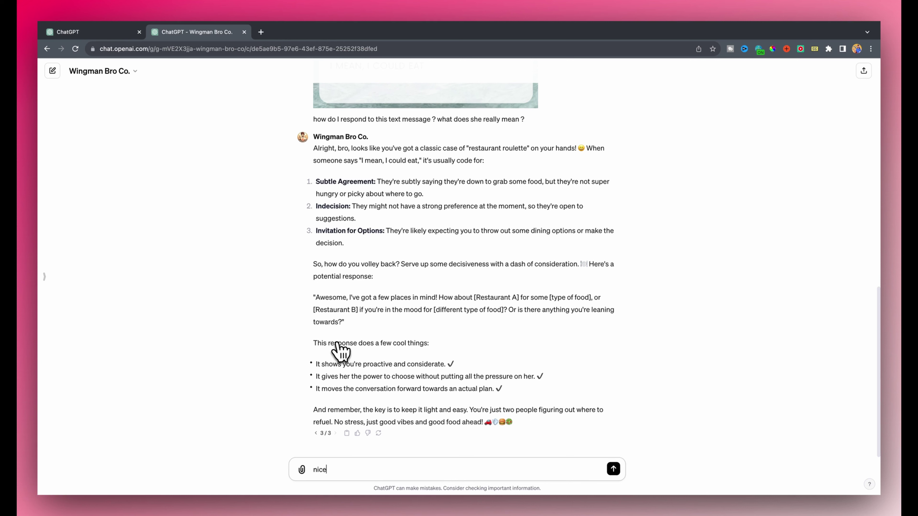
{"action": "type", "text": ". Your the best bro."}
{"action": "key", "text": "Return"}
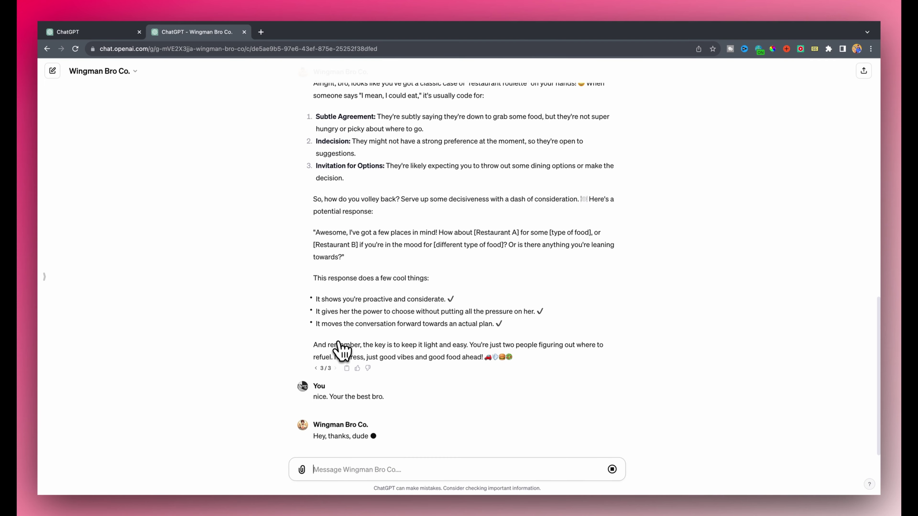